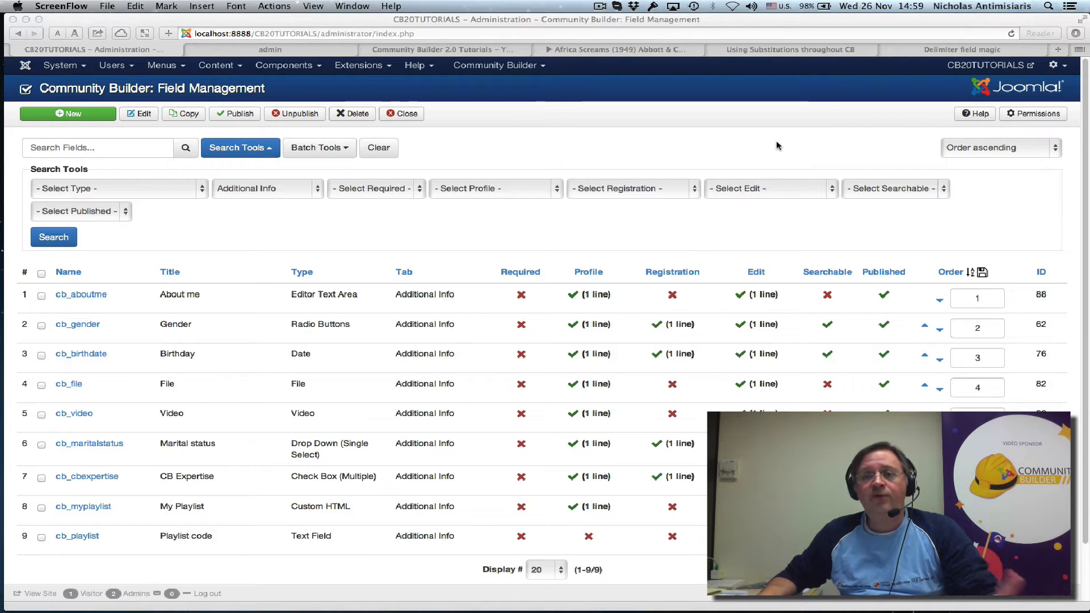
Step: Open the Joomlapolis tutorials "Using Substitutions throughout CB" and "Delimiter field magic" for reference
left_click(765, 50)
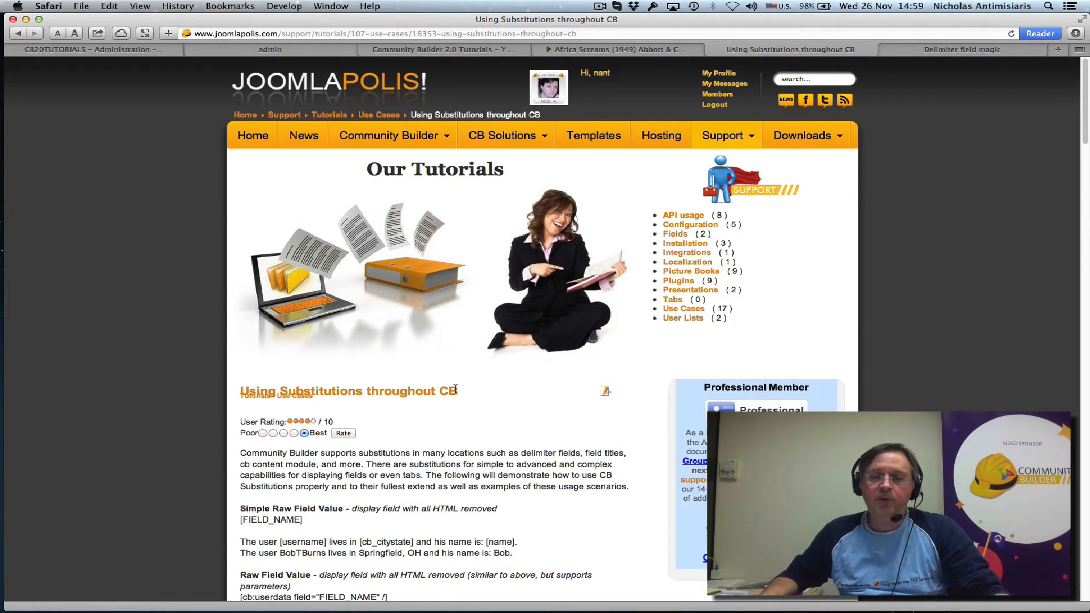
mouse_move(727, 137)
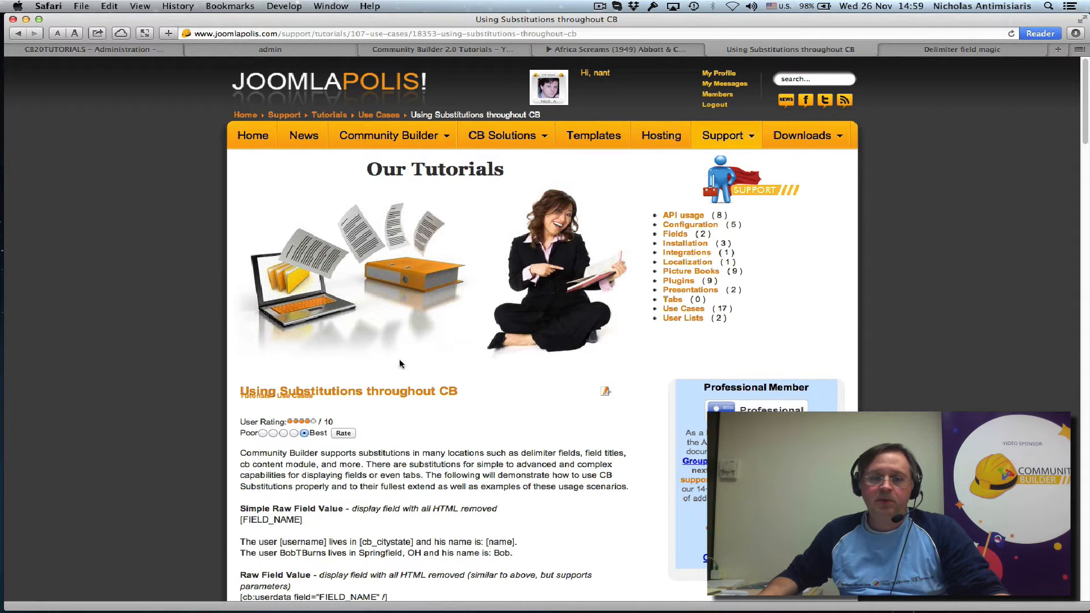
left_click(938, 50)
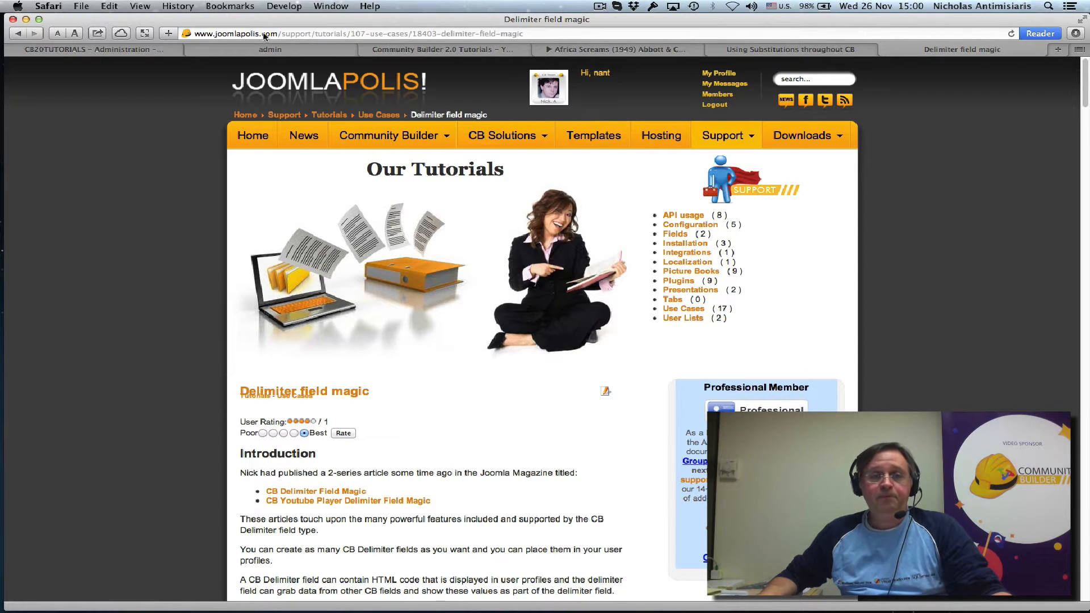
Step: Return to the Community Builder field list and examine the Additional Info fields, highlighting the title of the cb_playlist field
left_click(111, 50)
scroll(417, 292, "down", 2)
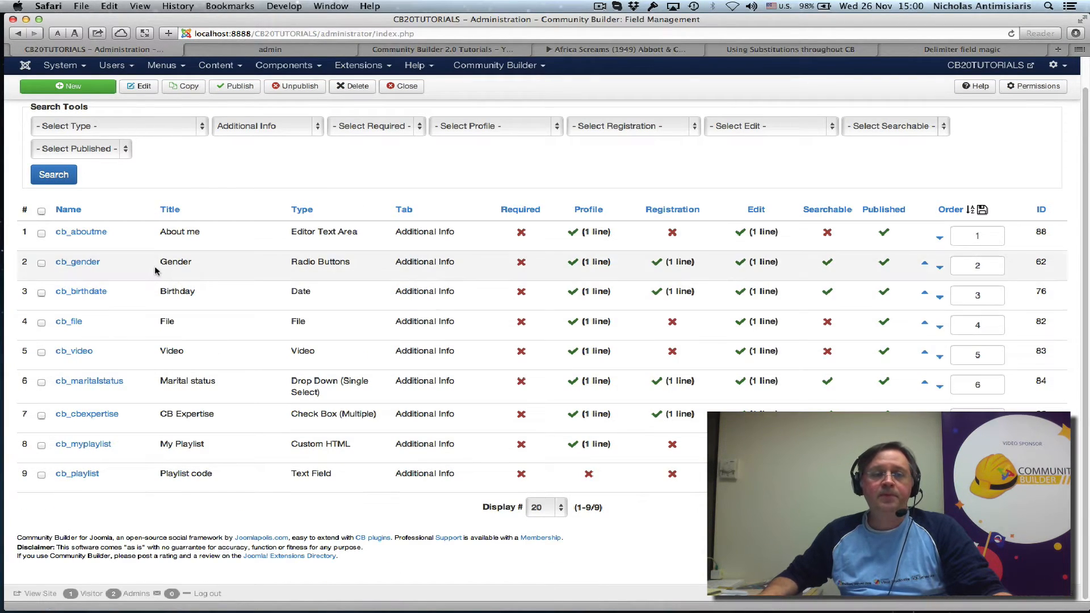
scroll(151, 409, "up", 2)
scroll(159, 496, "down", 2)
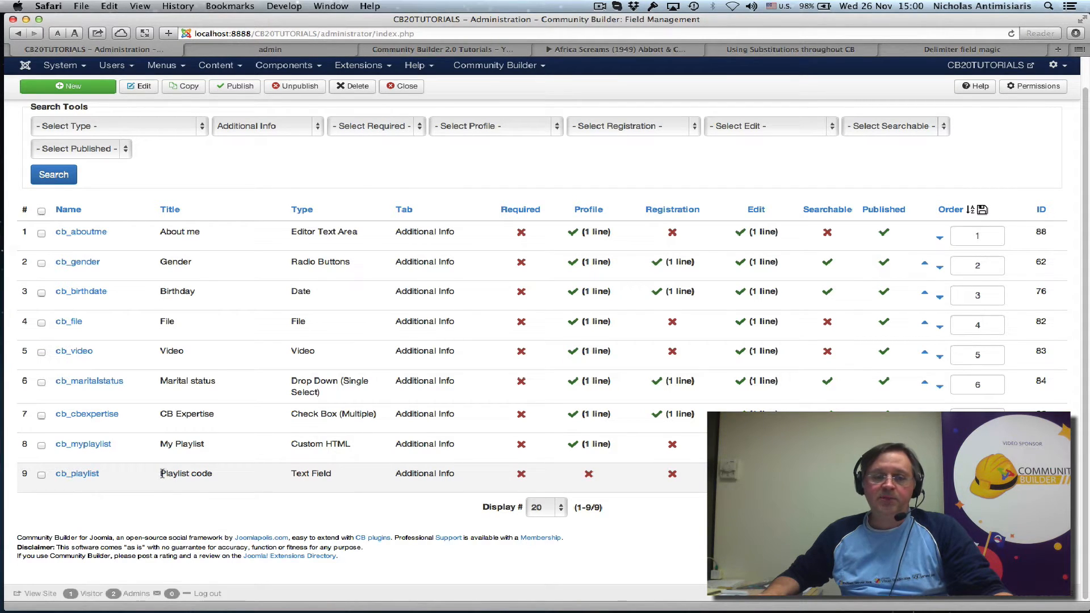
left_click_drag(162, 474, 218, 472)
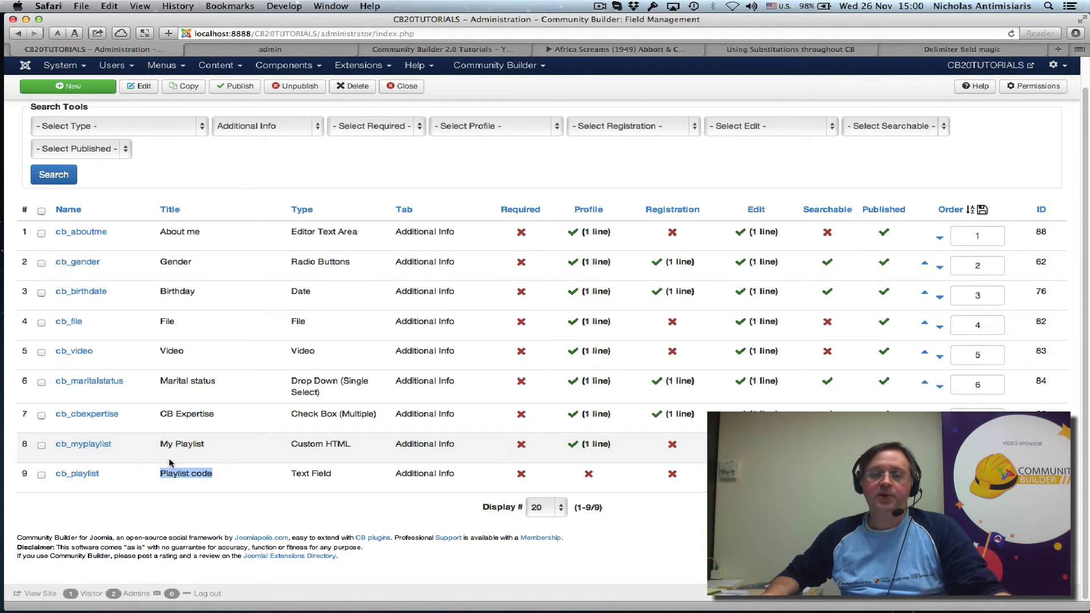
scroll(172, 462, "up", 1)
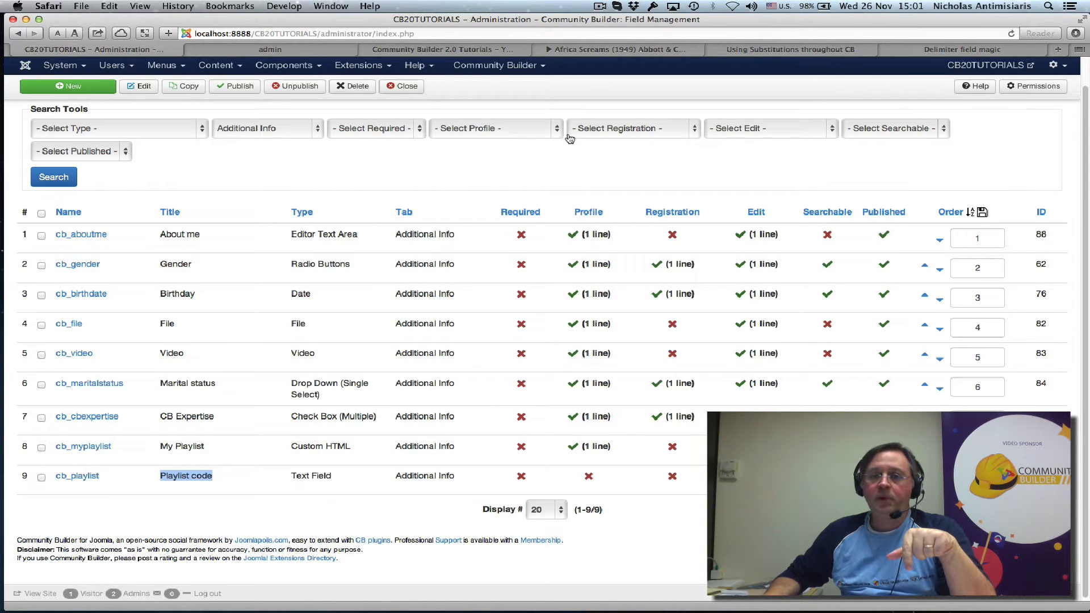
Step: Show the embed code of the Community Builder 2.0 Tutorials playlist on YouTube and select the playlist ID in it
left_click(446, 49)
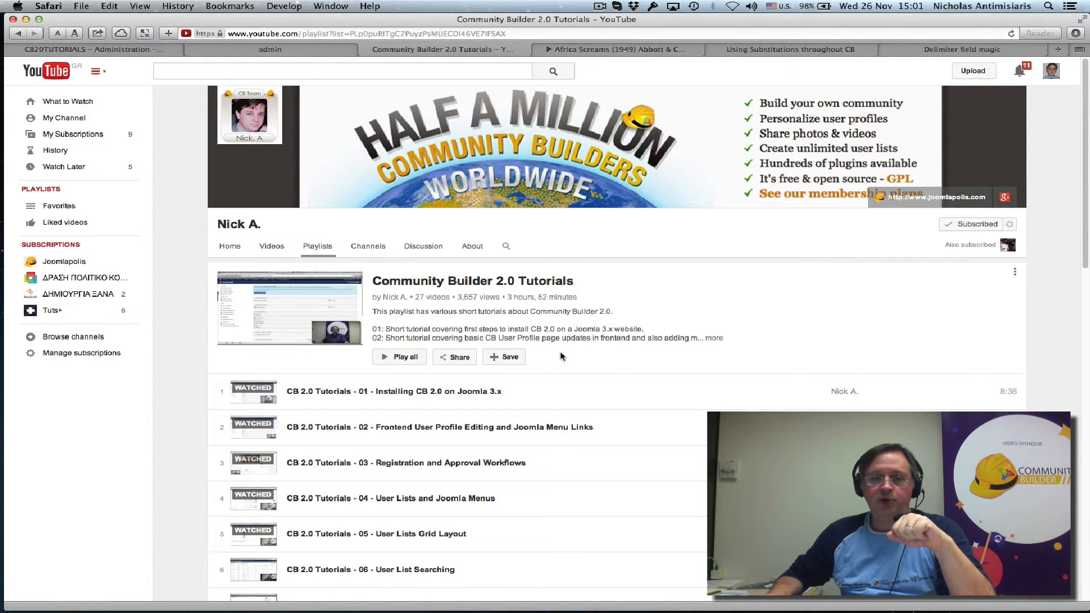
left_click(459, 358)
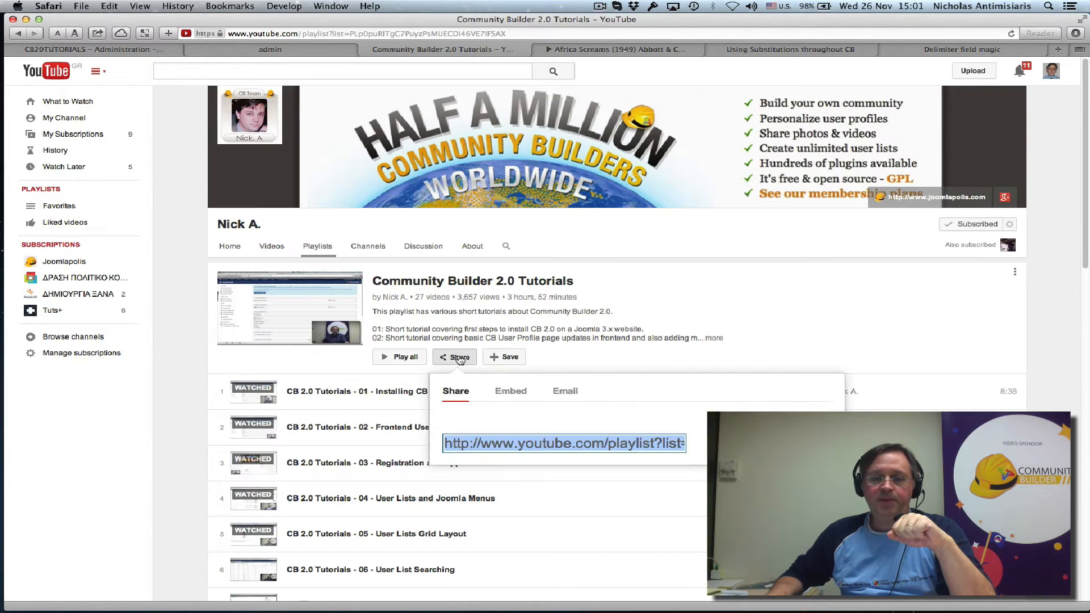
left_click(520, 393)
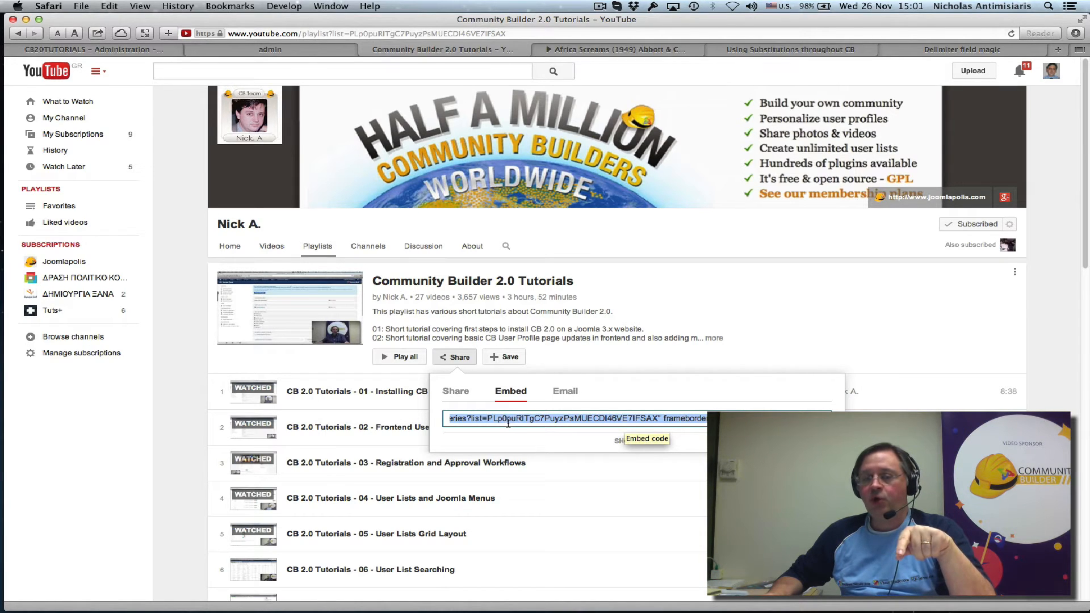
double_click(549, 419)
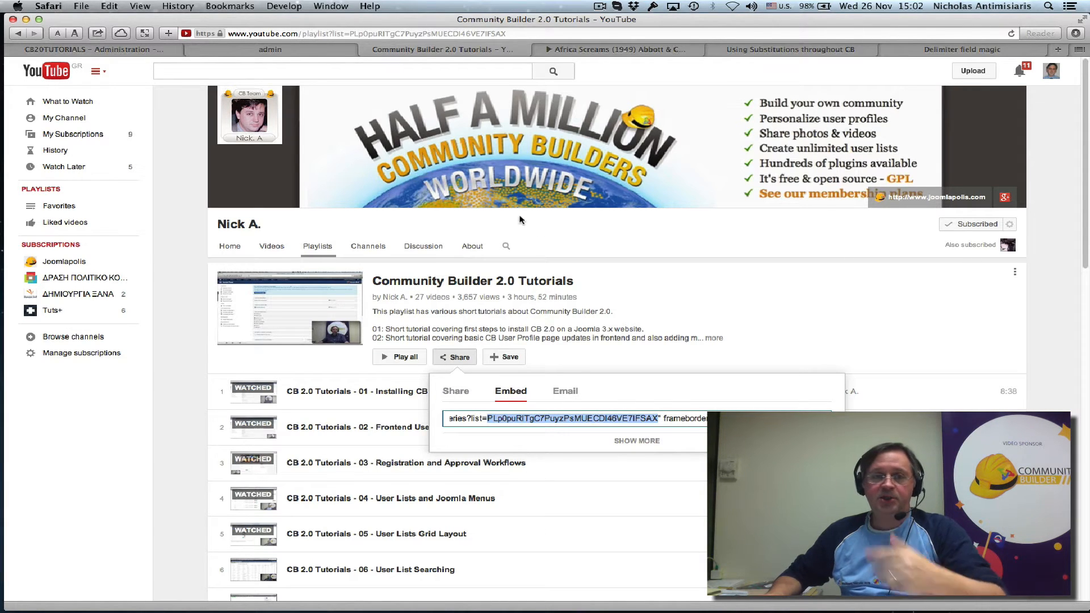
Step: Return to the Community Builder field list in the Joomla administration
left_click(236, 50)
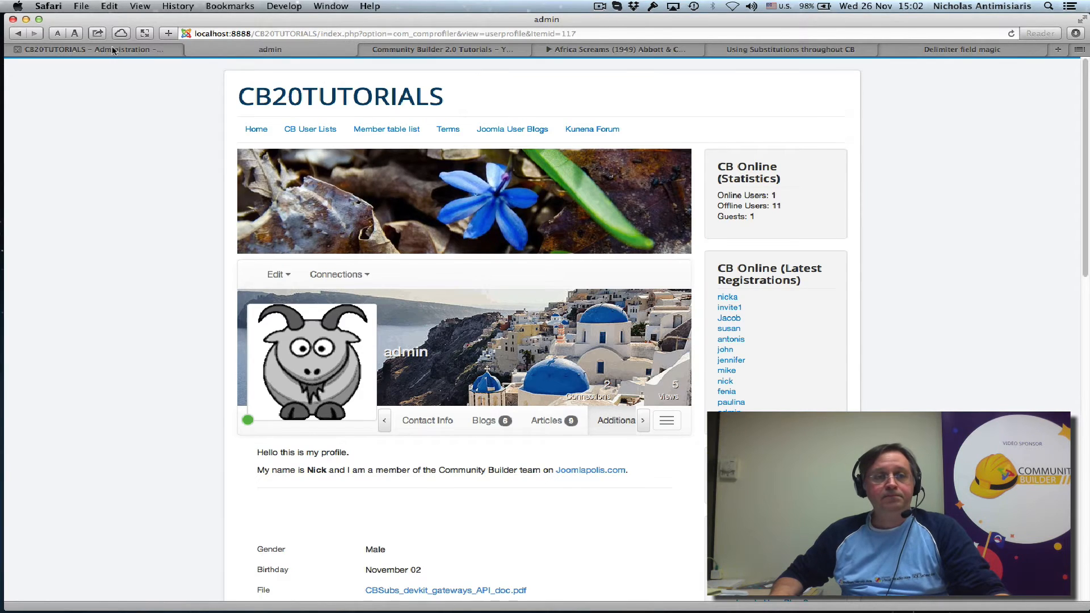
left_click(111, 48)
left_click(135, 456)
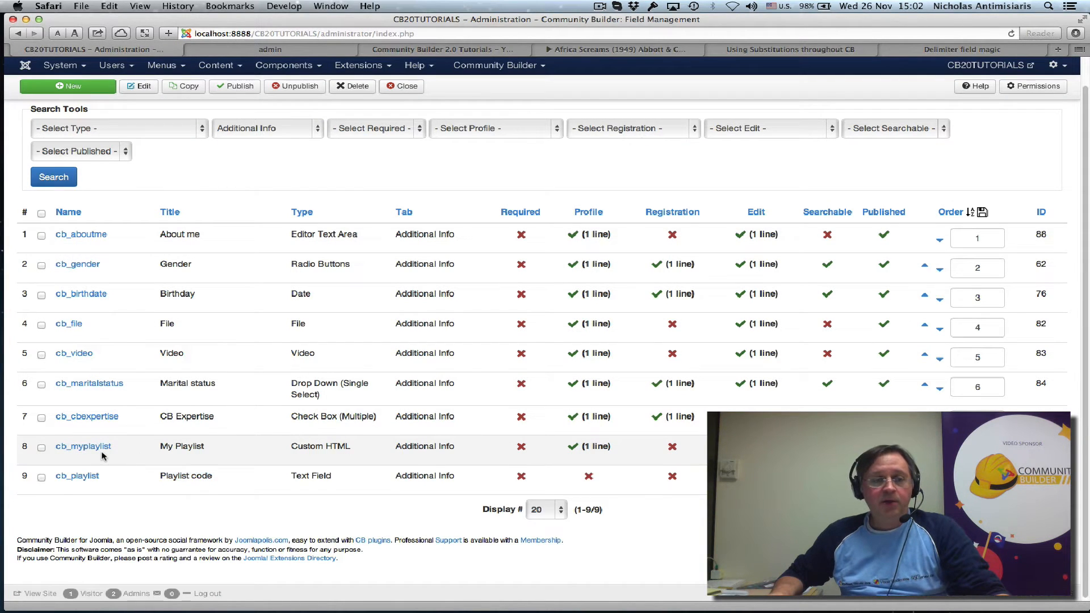
left_click(76, 452)
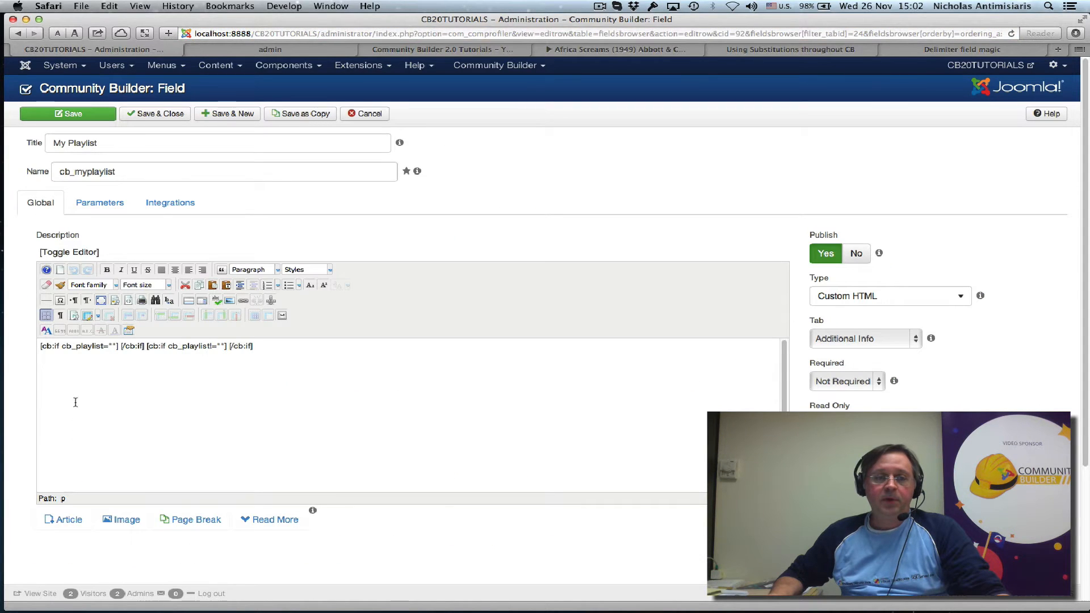
left_click(77, 253)
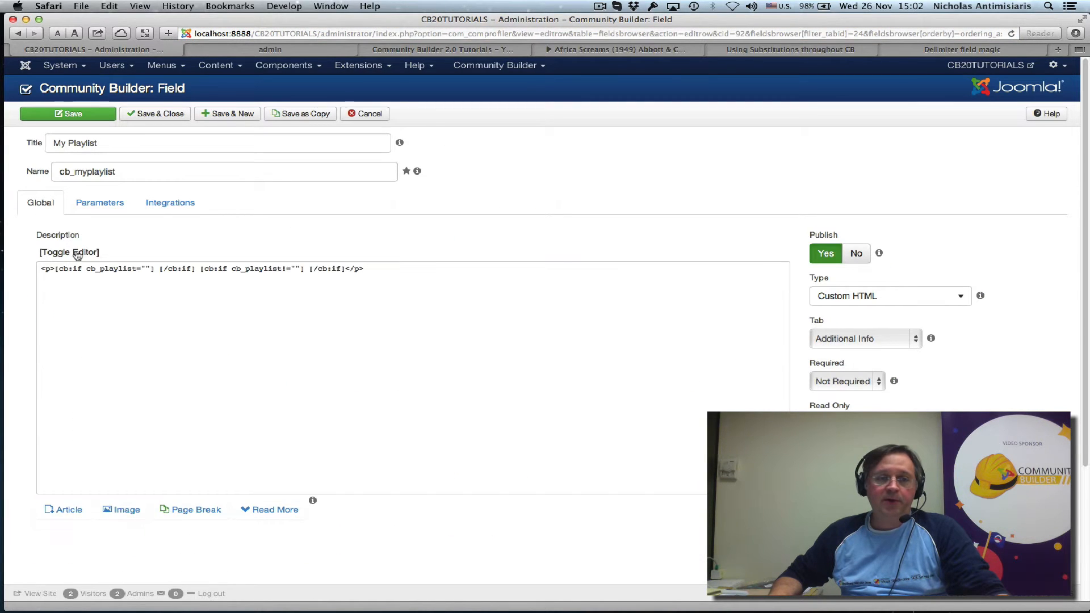
left_click(369, 115)
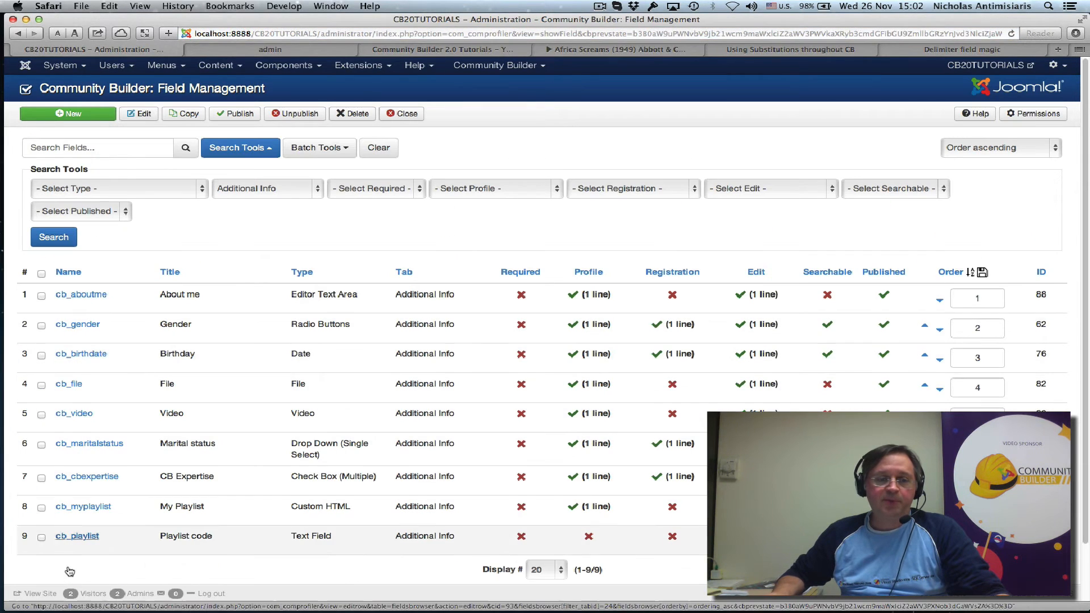
Step: Open the cb_myplaylist field and examine its description code: the two cb_playlist conditions, the default iframe's playlist ID and the [cb_playlist] substitution
left_click(81, 513)
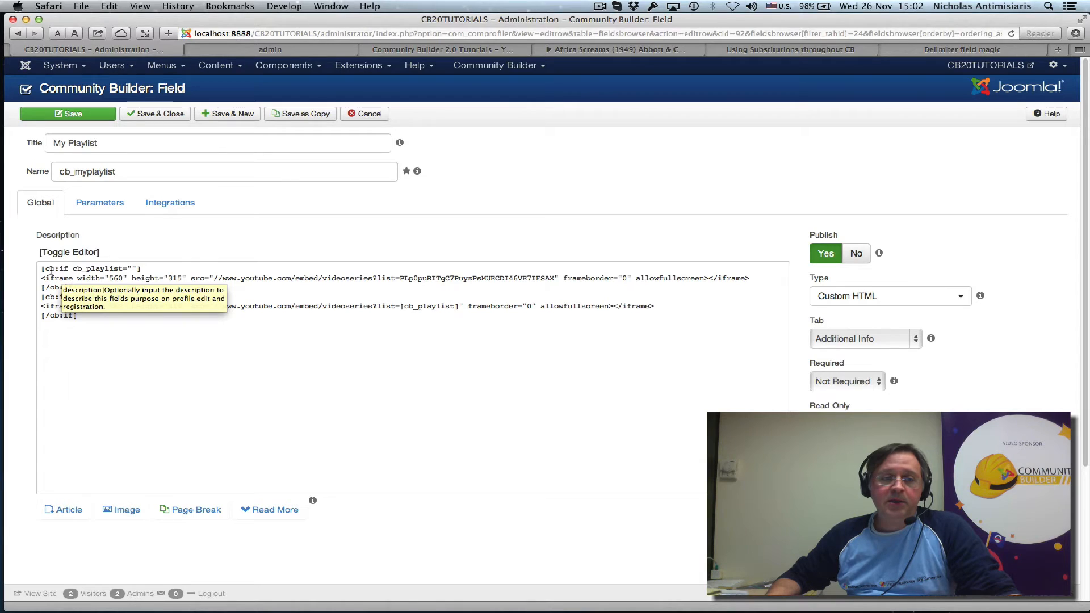
left_click(133, 269)
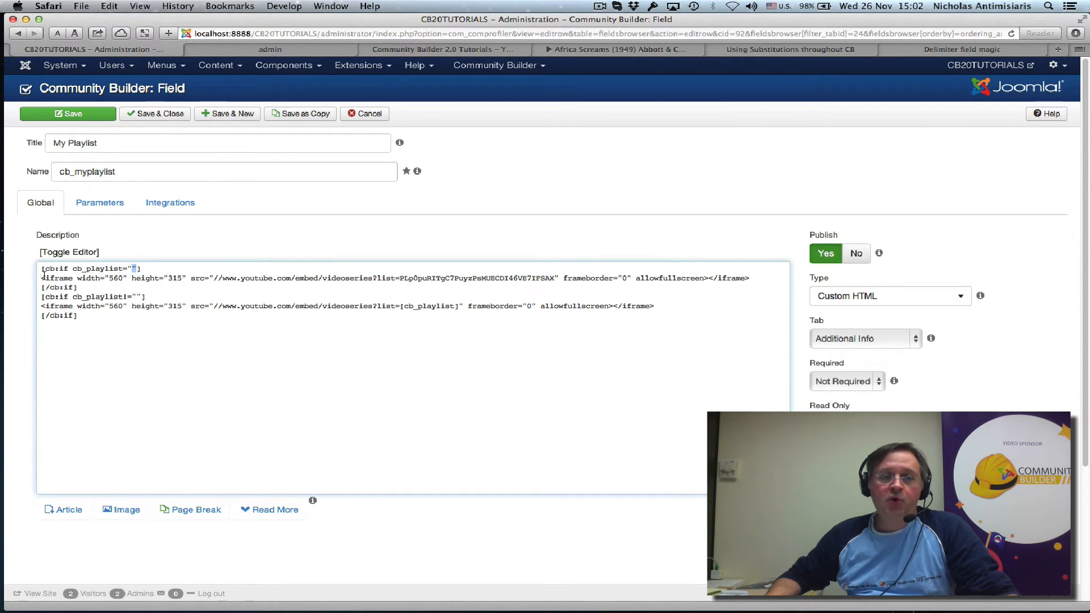
left_click_drag(44, 276, 758, 278)
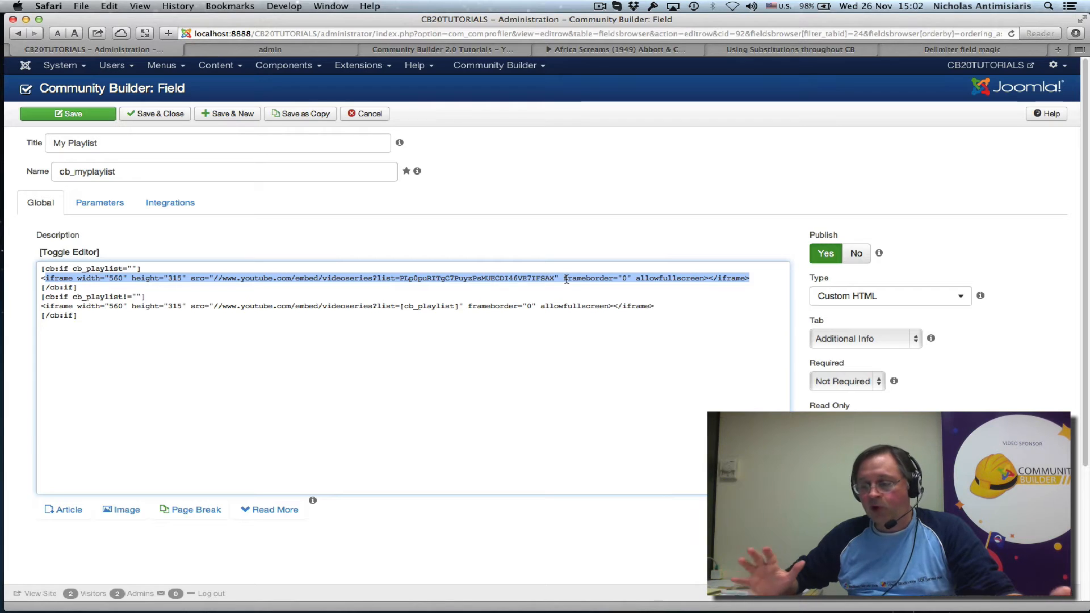
double_click(105, 269)
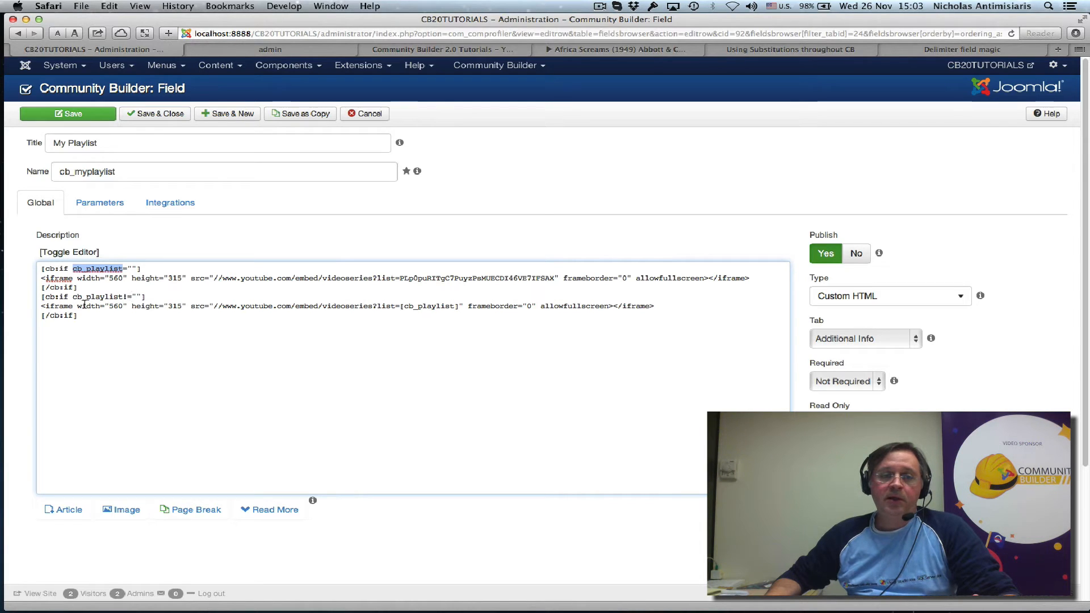
double_click(448, 278)
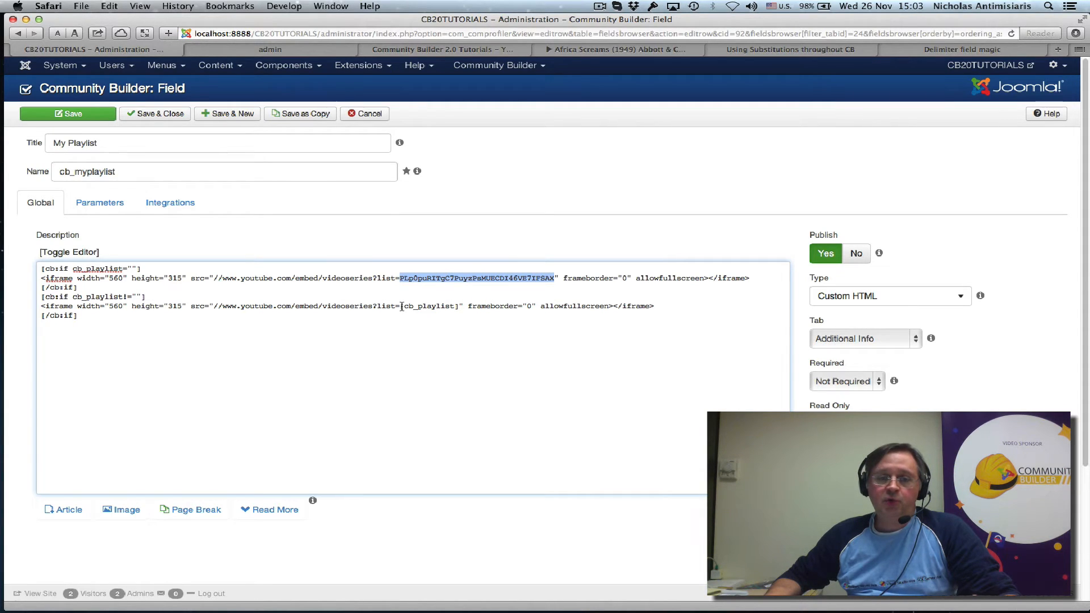
left_click_drag(401, 306, 458, 306)
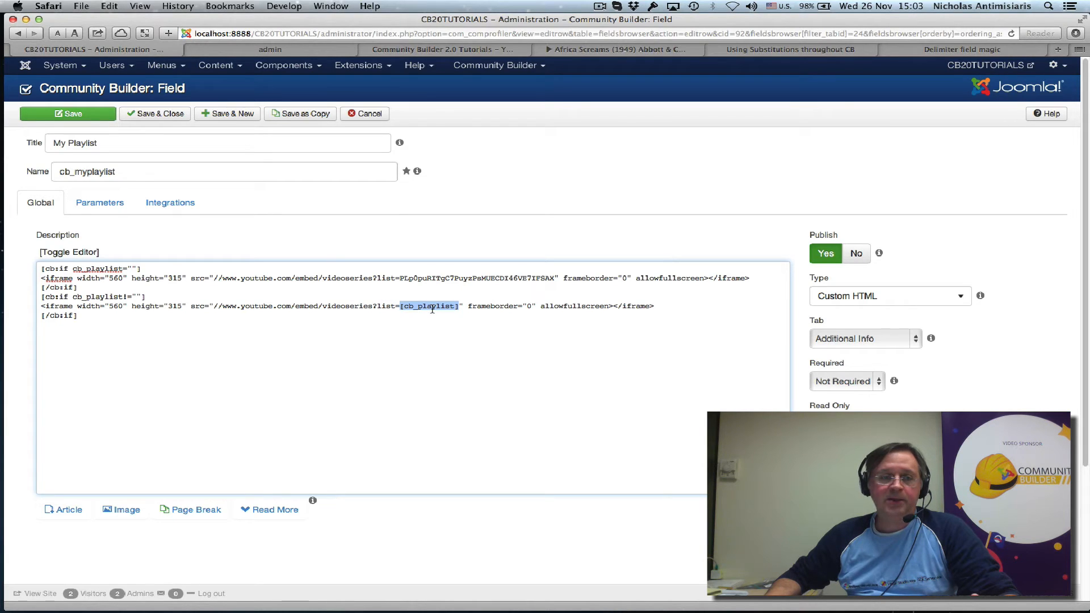
double_click(100, 296)
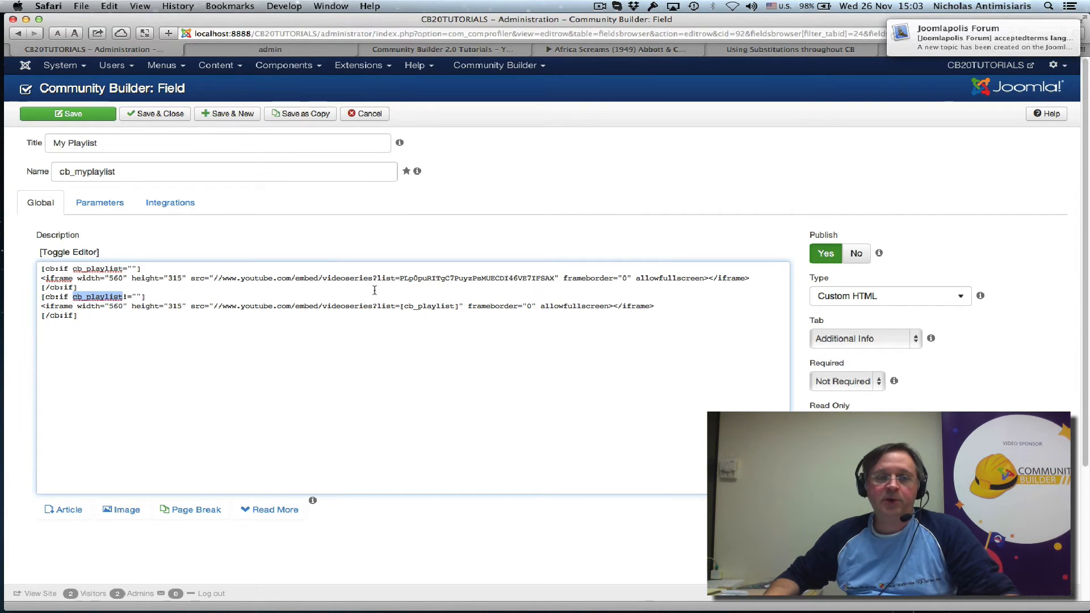
Step: Switch to the front-end admin profile and log out of the site
left_click(296, 52)
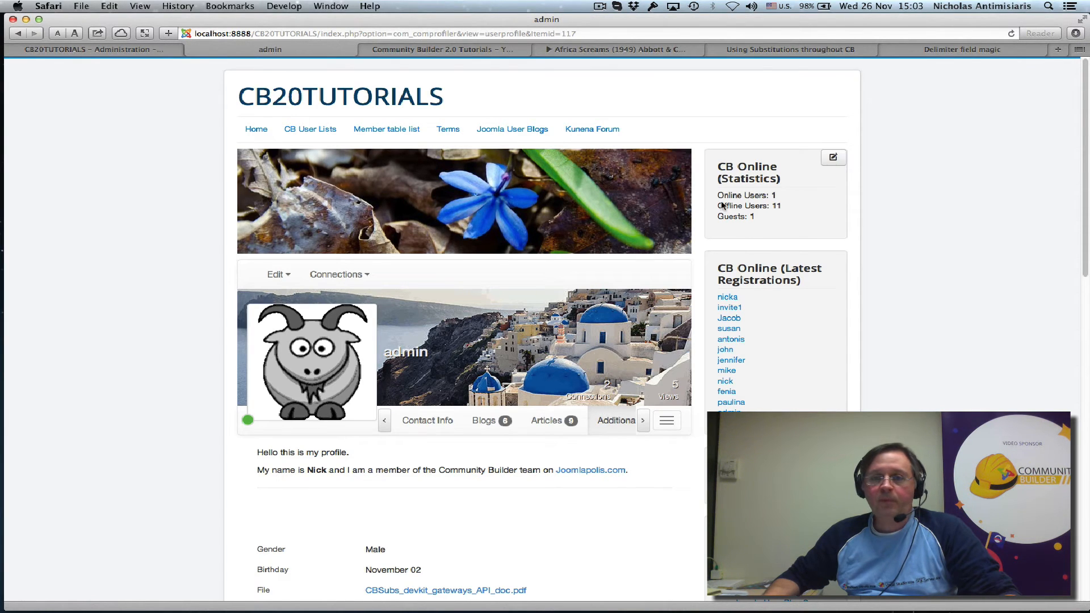
scroll(786, 366, "down", 3)
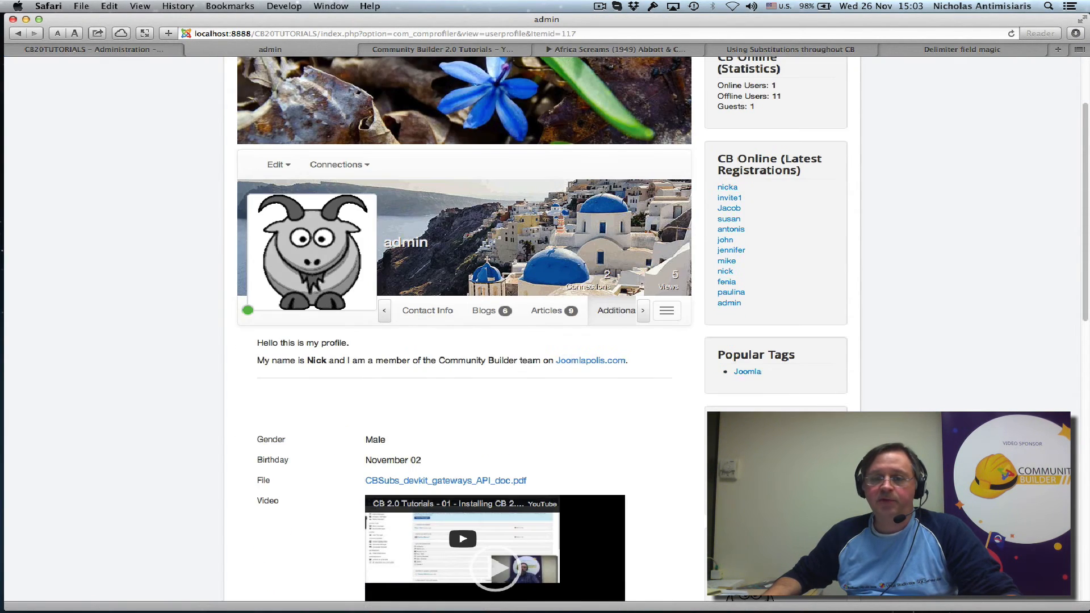
scroll(775, 466, "down", 3)
left_click(738, 546)
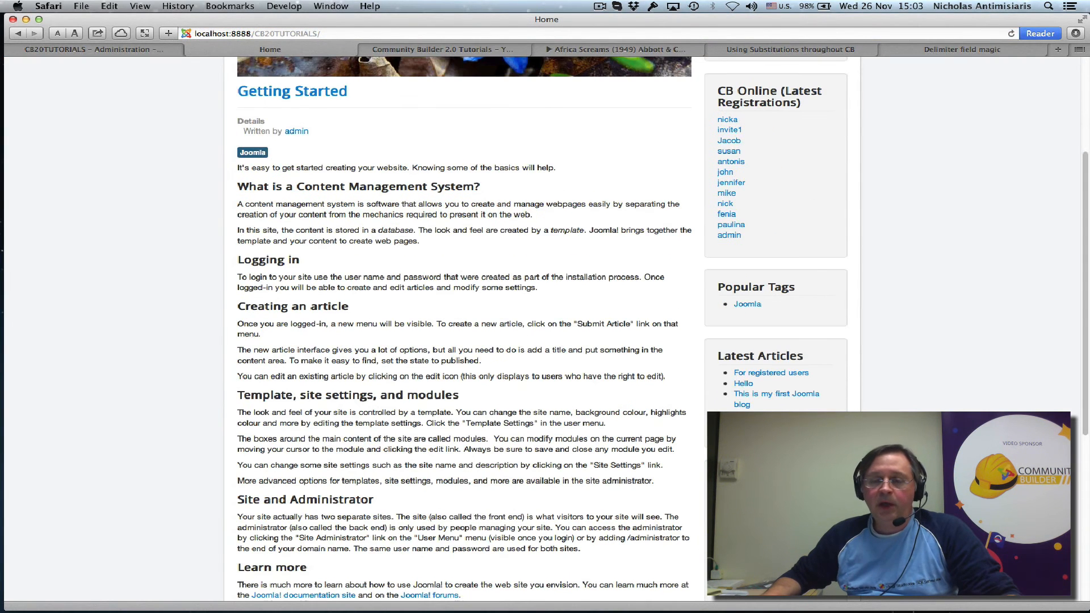
Step: Log in to the front-end site as another member and open that member's CB profile page
scroll(542, 329, "down", 1)
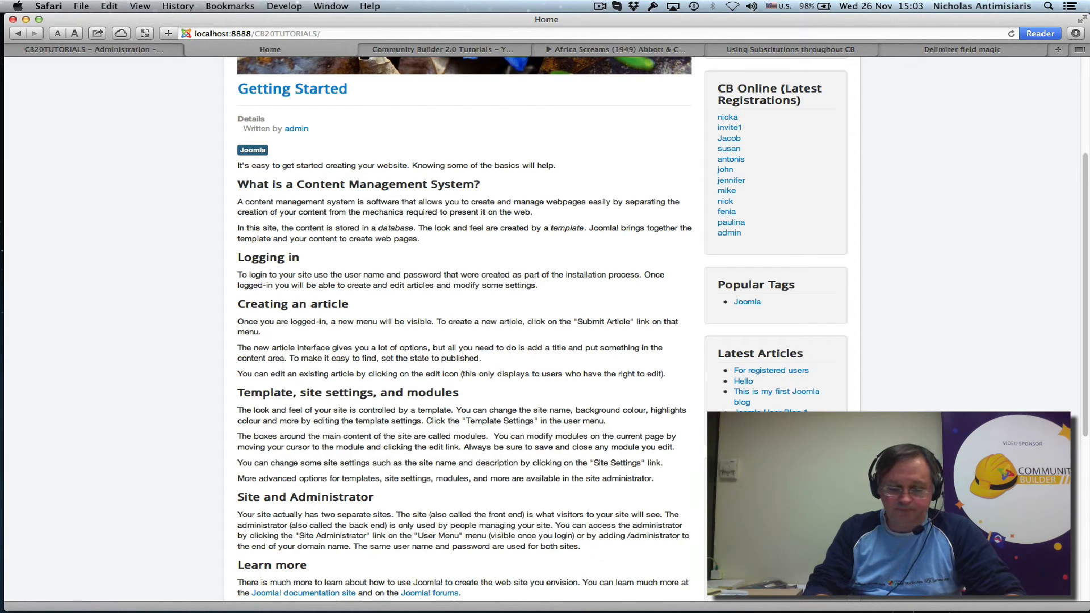
key("Return")
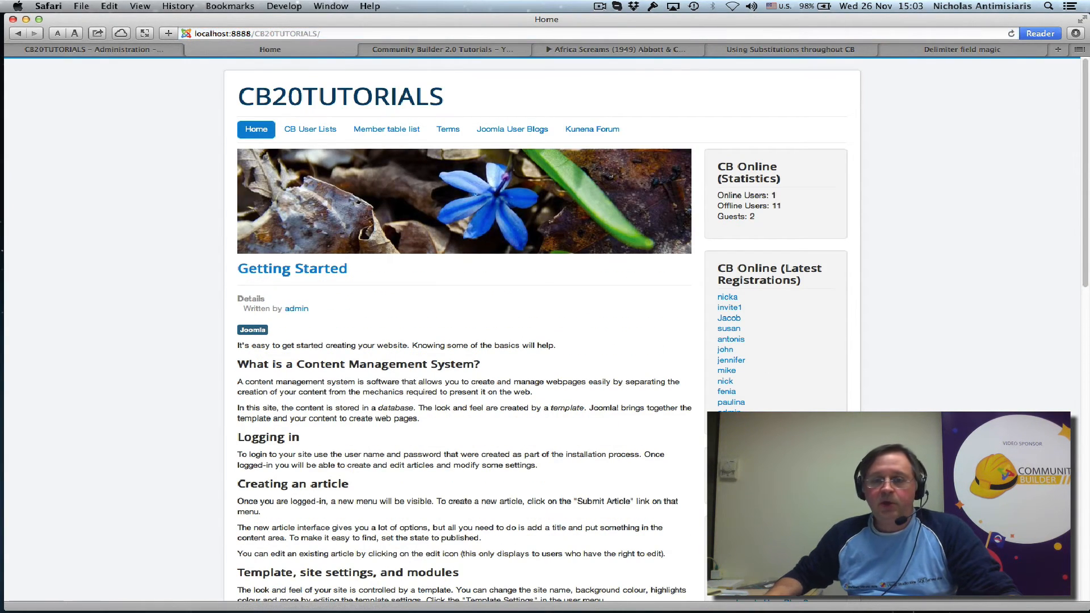
scroll(507, 341, "down", 3)
scroll(766, 431, "down", 3)
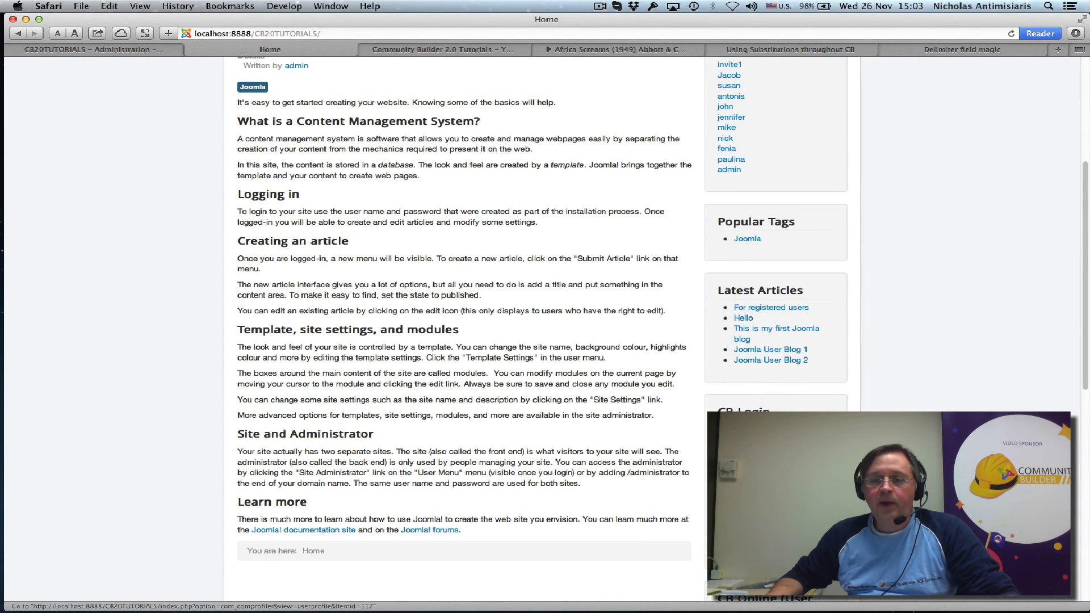
left_click(749, 453)
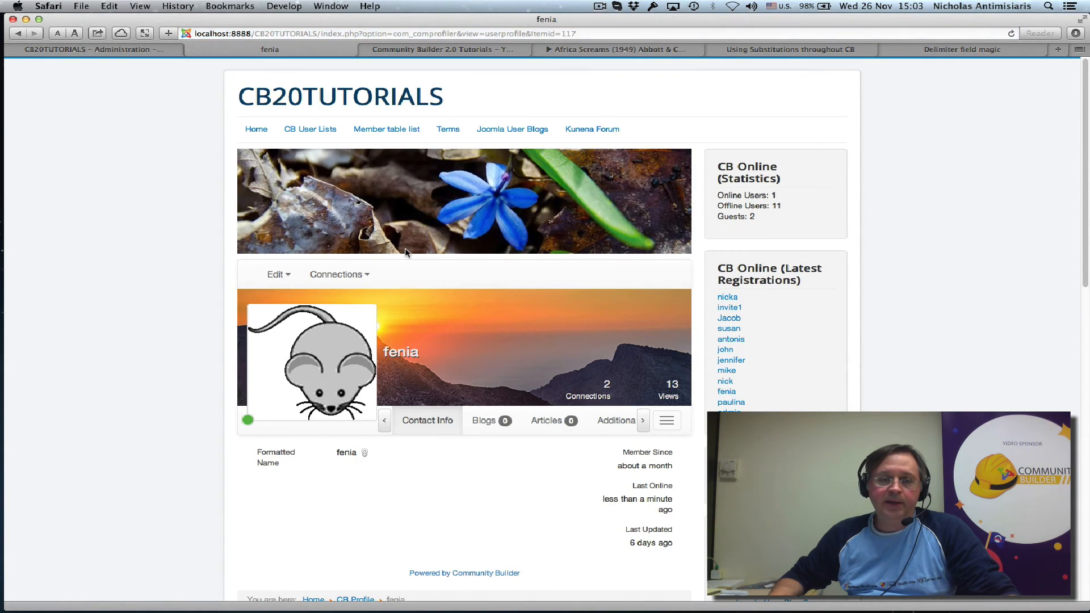
Step: Open the member's profile for editing, show the Additional Info fields and place the cursor in the Playlist code field
left_click(281, 274)
left_click(301, 300)
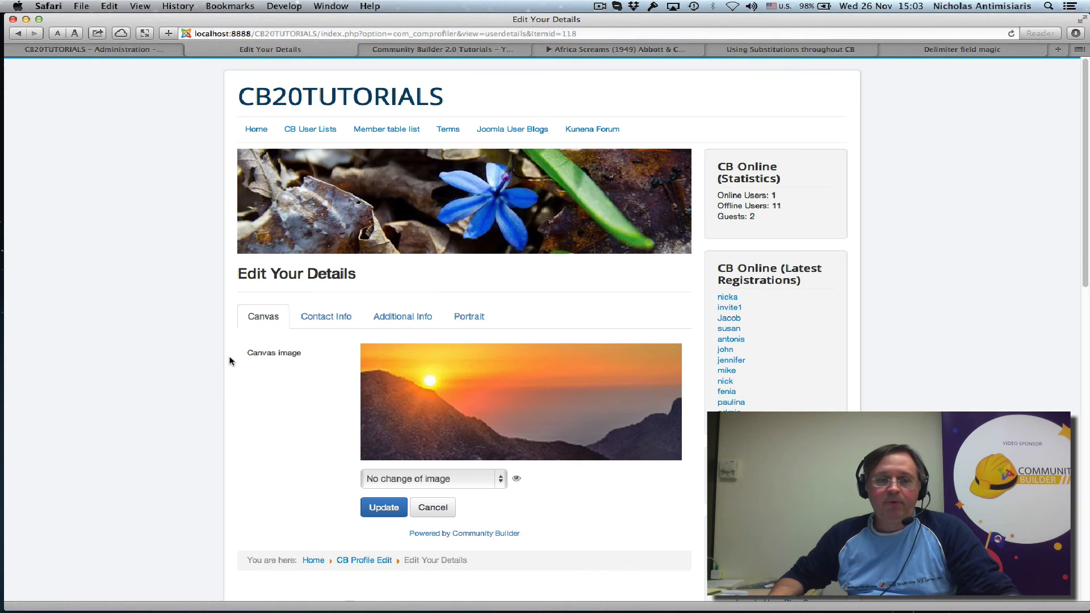
left_click(386, 316)
scroll(228, 369, "down", 15)
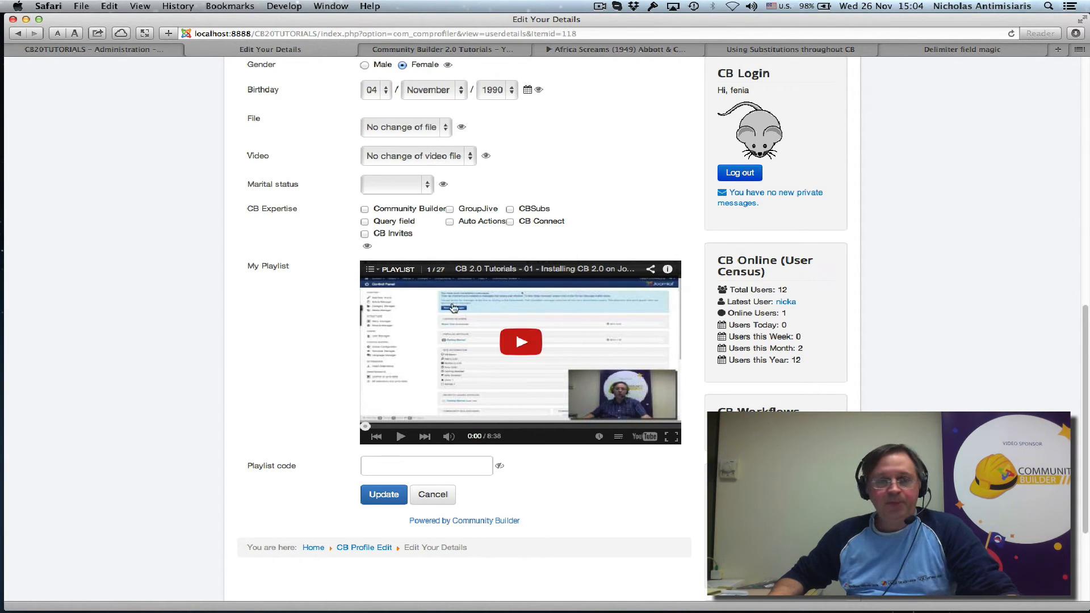
left_click(367, 465)
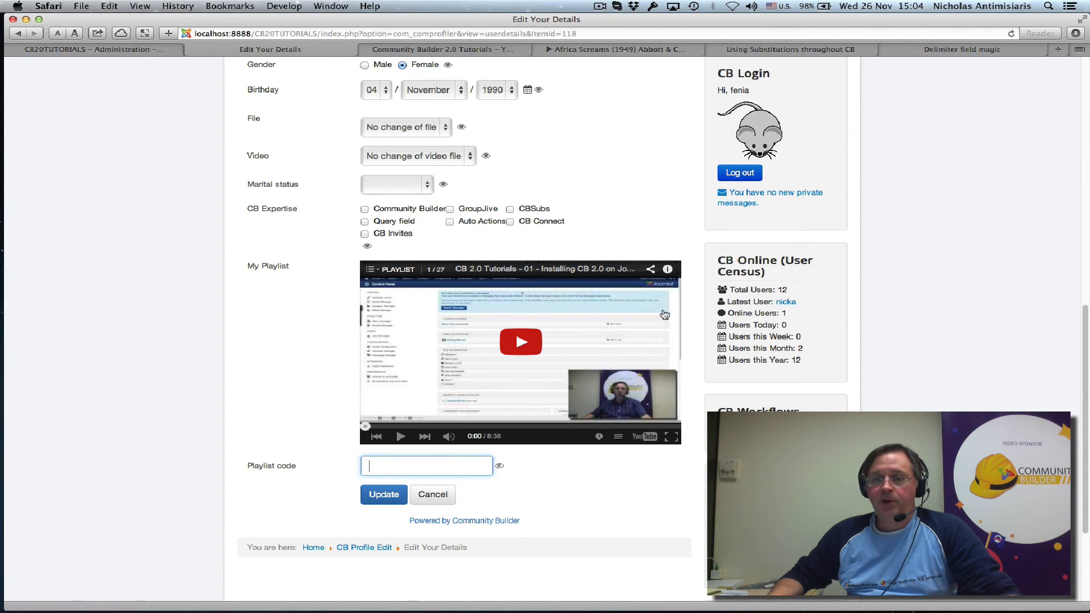
scroll(532, 349, "down", 5)
scroll(747, 340, "up", 1)
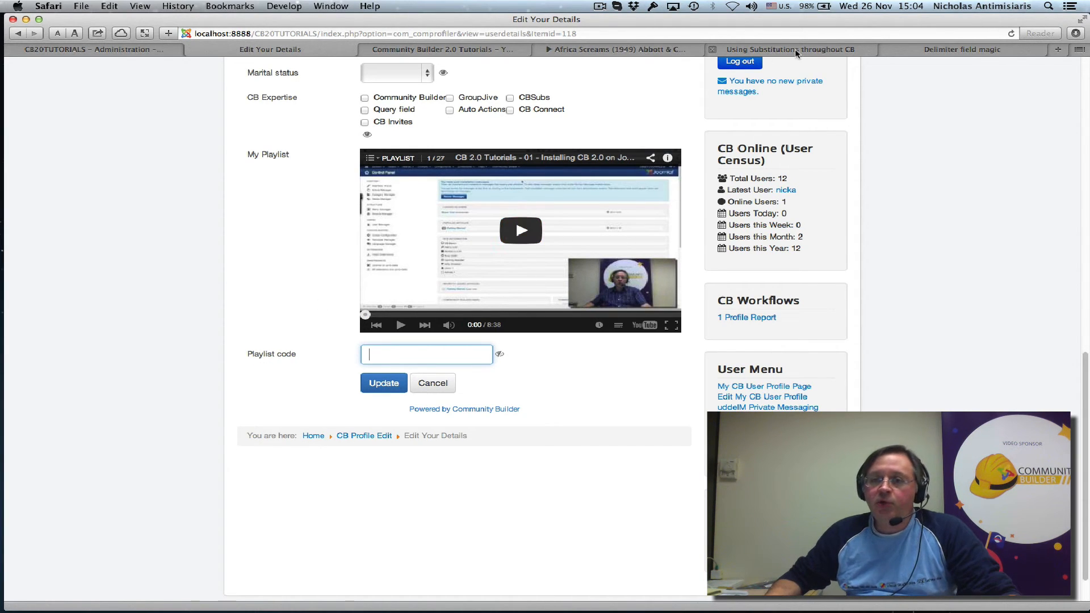
Step: Switch to the Abbott & Costello playlist on YouTube, pause the video and copy only the playlist ID from its embed code
left_click(636, 53)
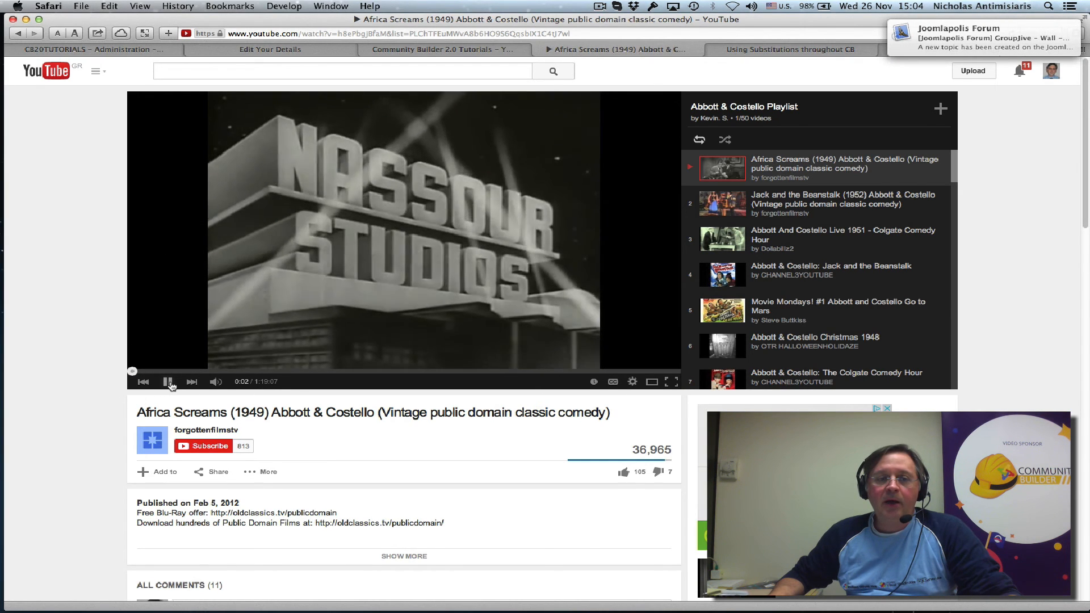
left_click(433, 239)
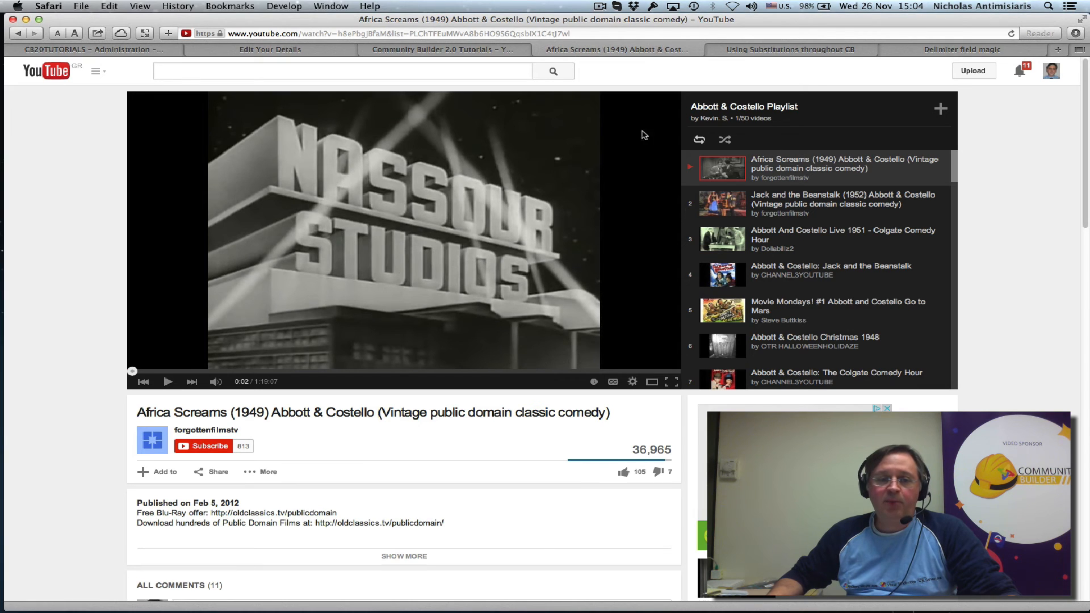
scroll(349, 385, "down", 3)
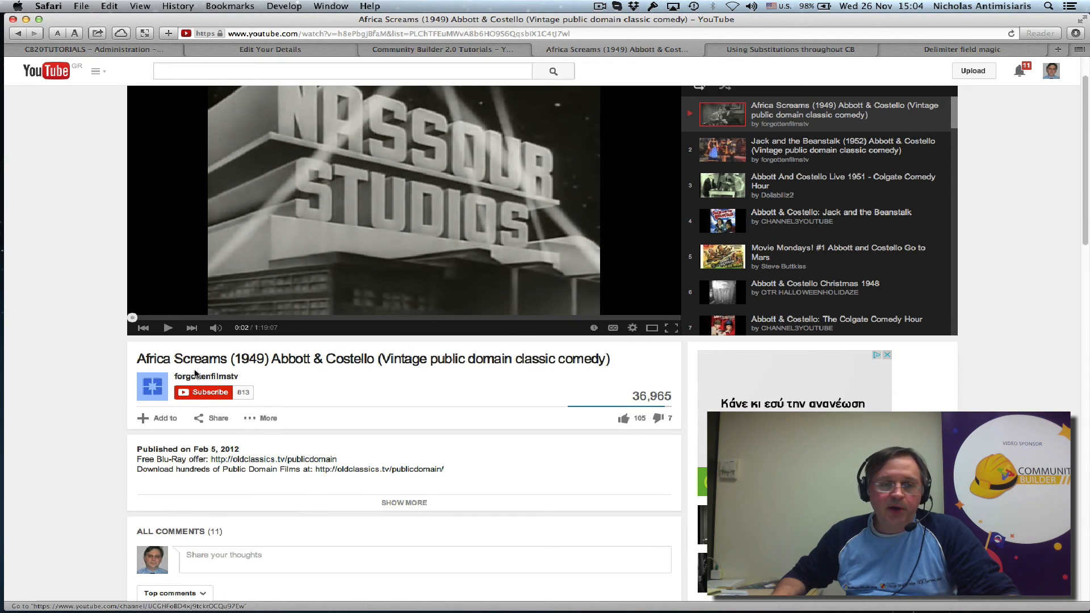
left_click(219, 420)
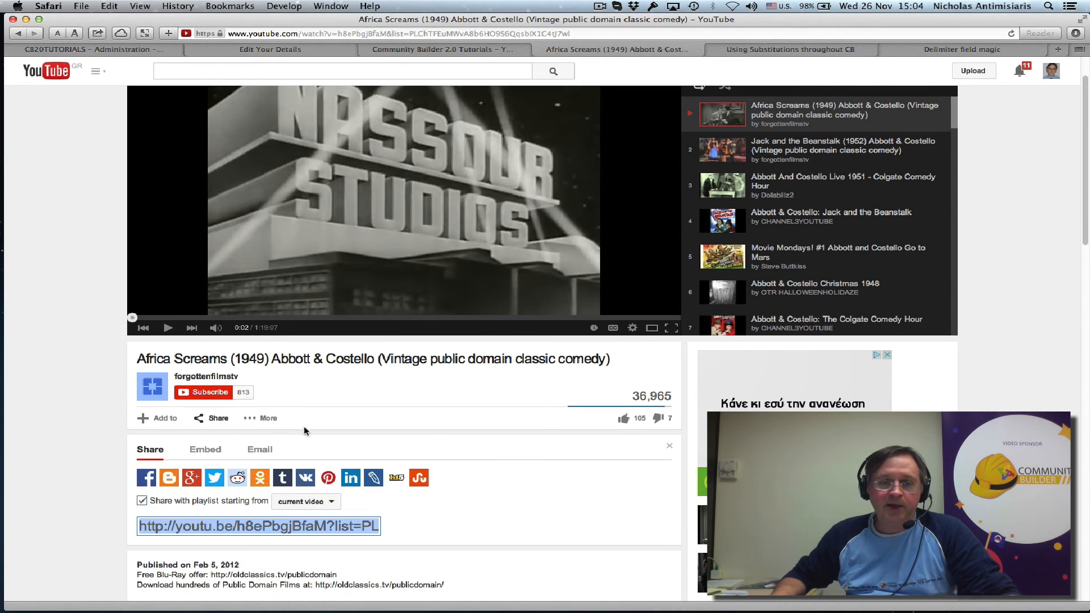
left_click(205, 451)
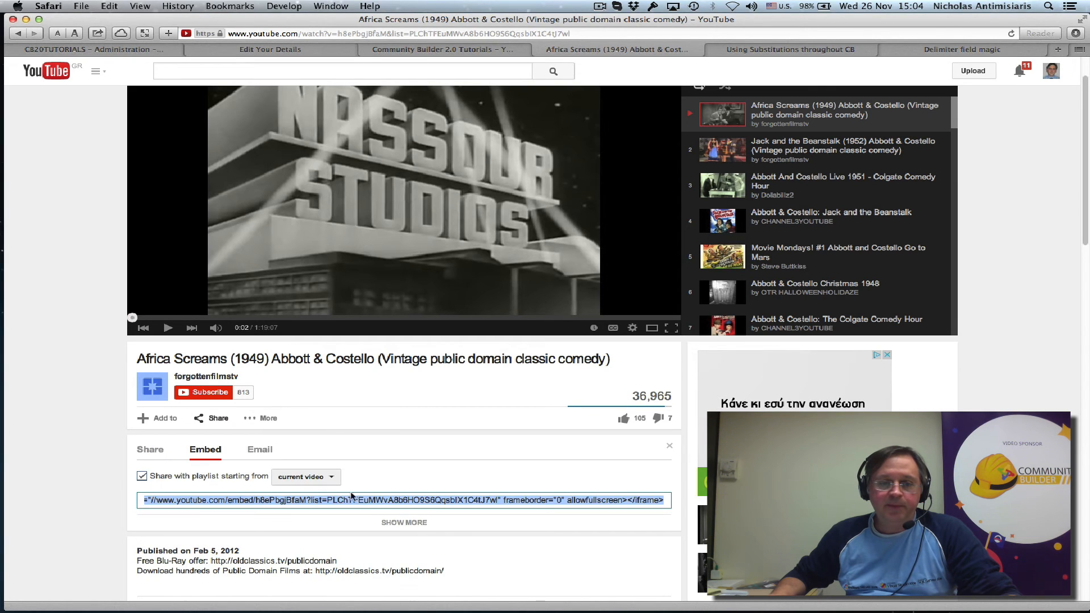
double_click(396, 501)
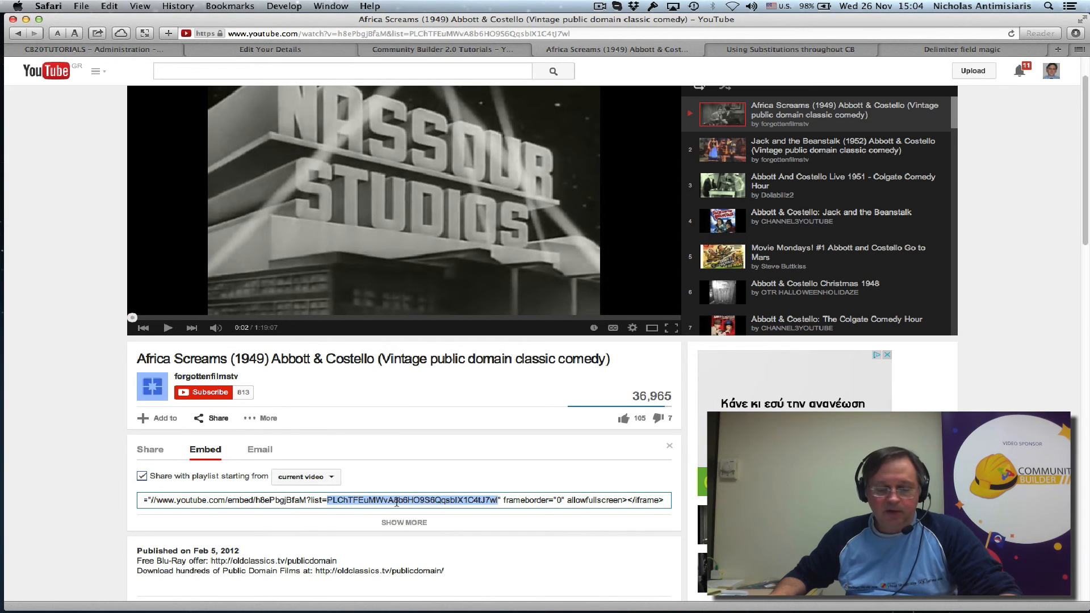
key("super+c")
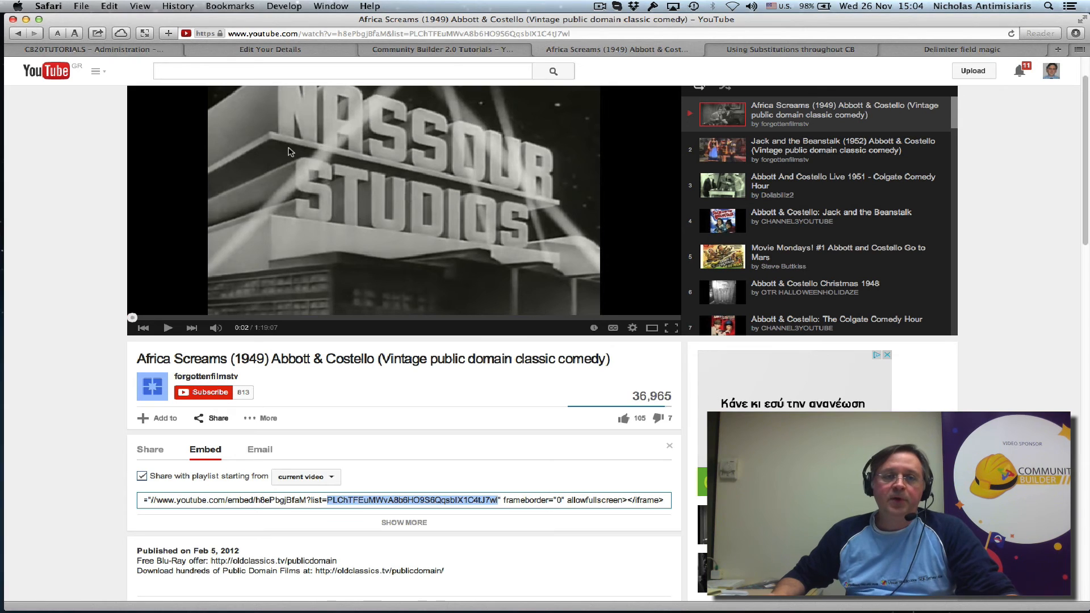
Step: Paste the copied playlist ID into the member's Playlist code field, save the profile and show My Playlist among its Additional Info fields
left_click(303, 49)
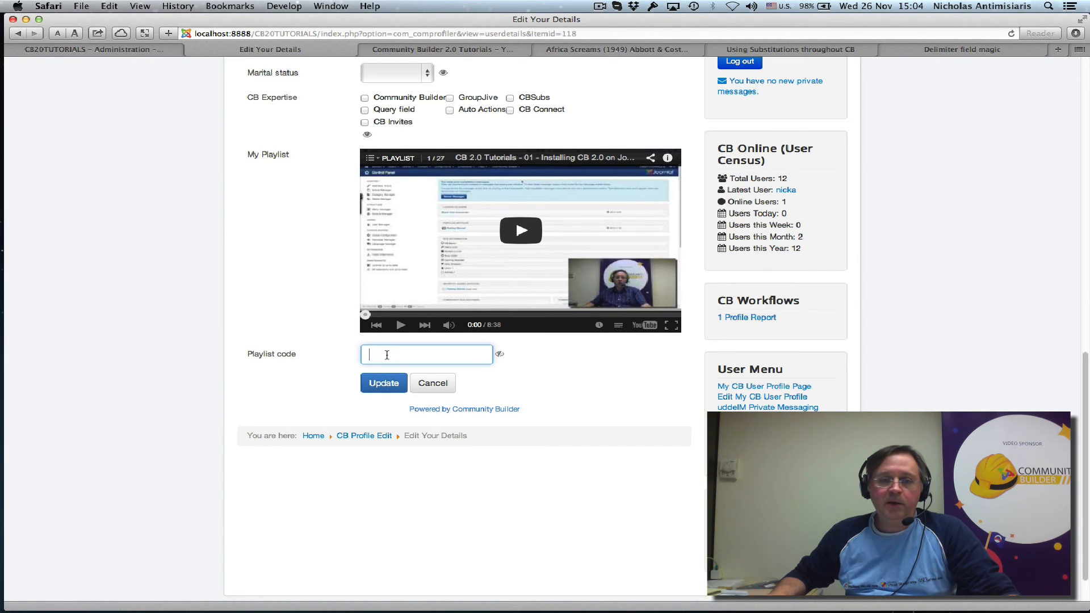
key("super+v")
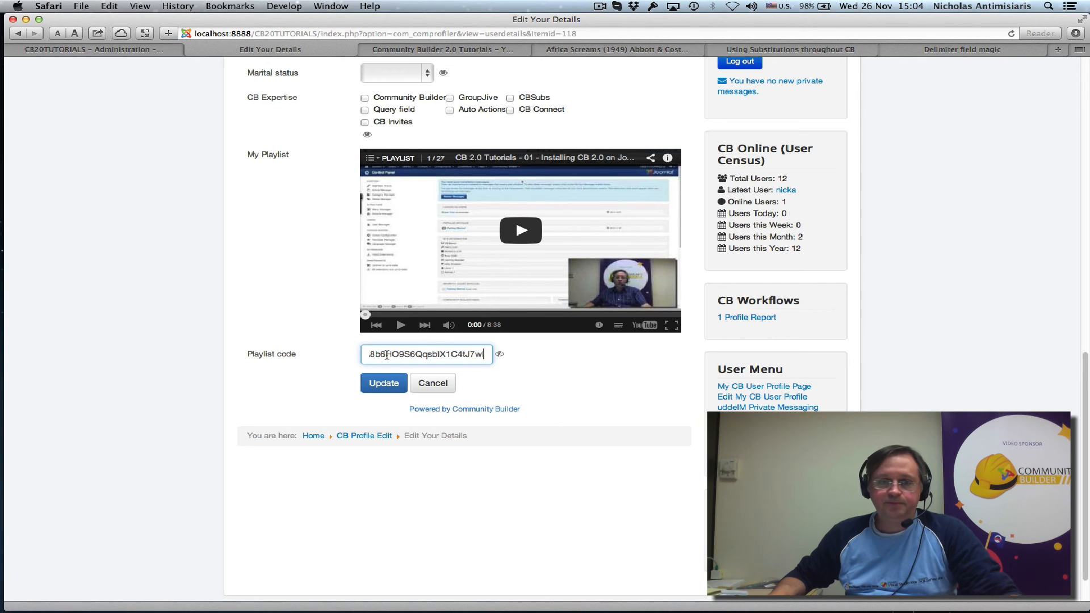
left_click(389, 383)
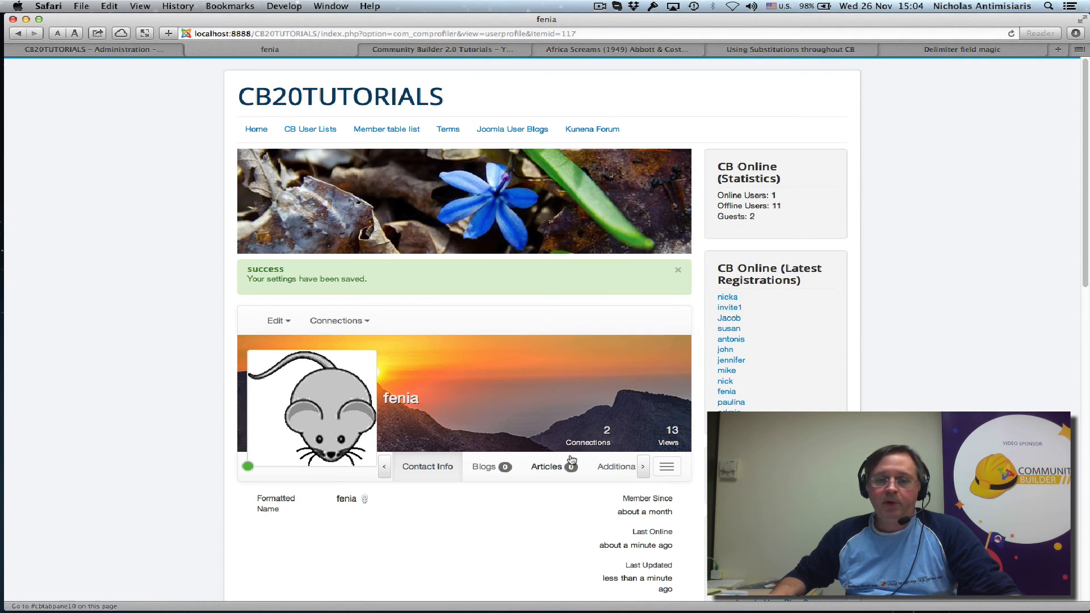
left_click(614, 472)
scroll(248, 425, "down", 8)
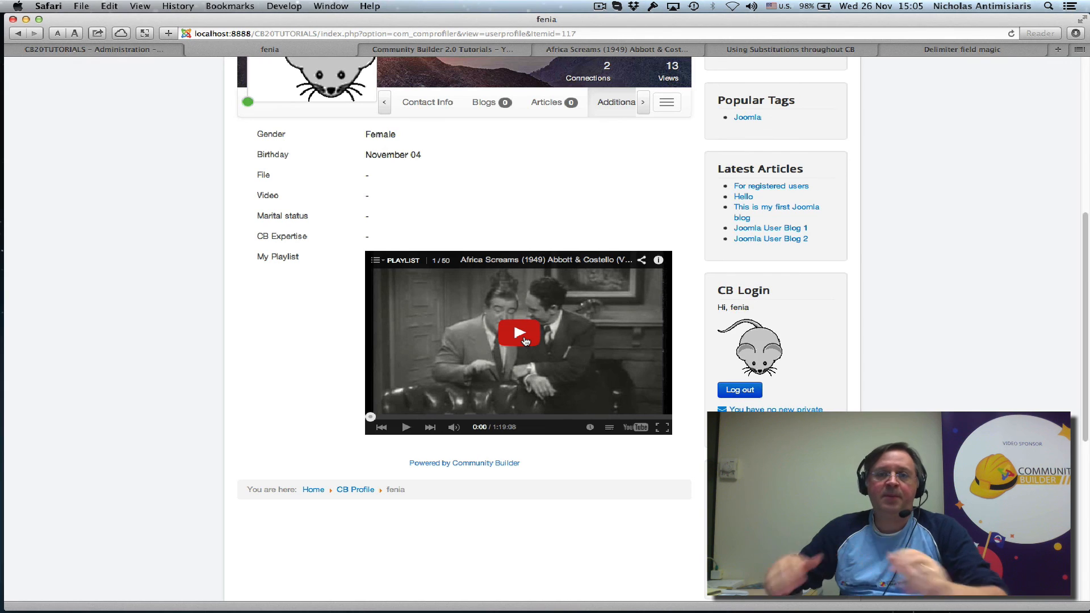
left_click(603, 7)
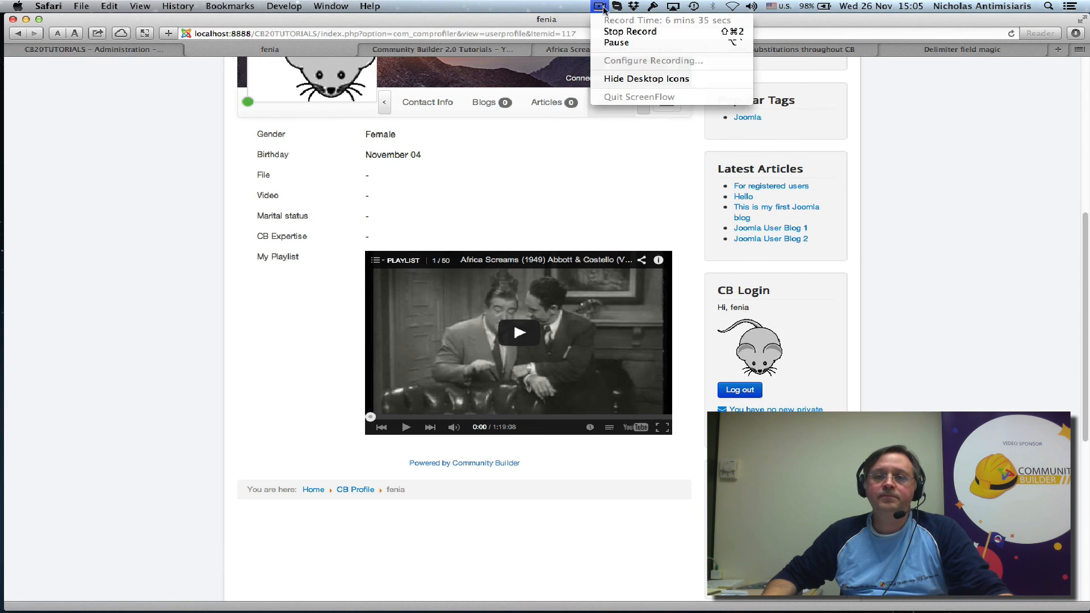